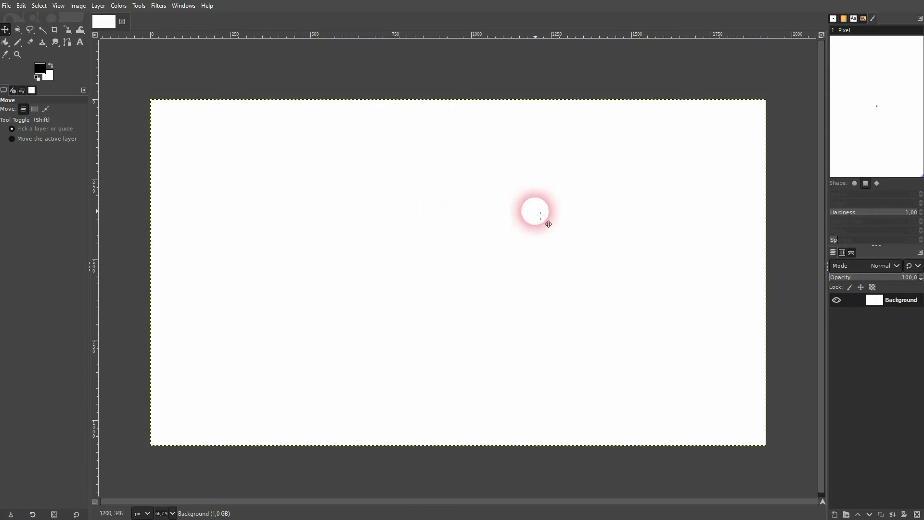
Launch the Spyrogimp filter from Filters > Render > Pattern on the blank canvas.
{"action": "left_click", "coordinate": [184, 5]}
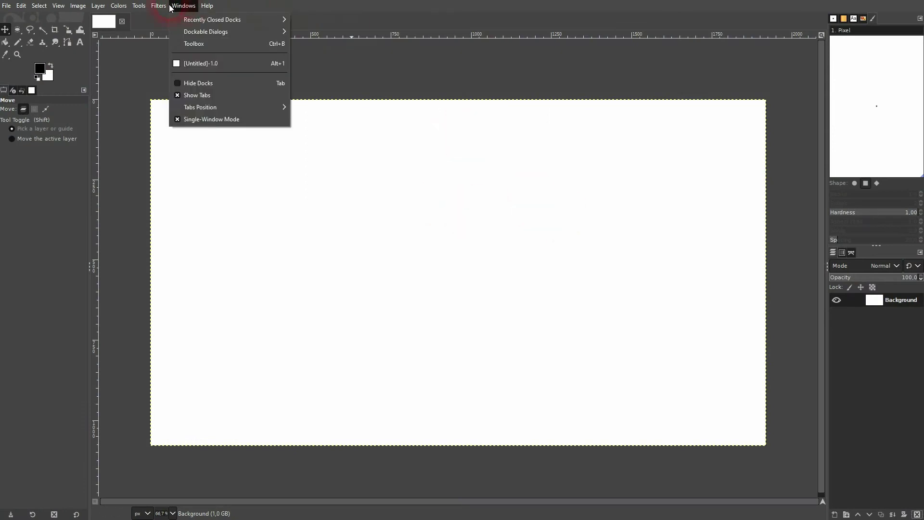
{"action": "mouse_move", "coordinate": [159, 5]}
{"action": "mouse_move", "coordinate": [222, 208]}
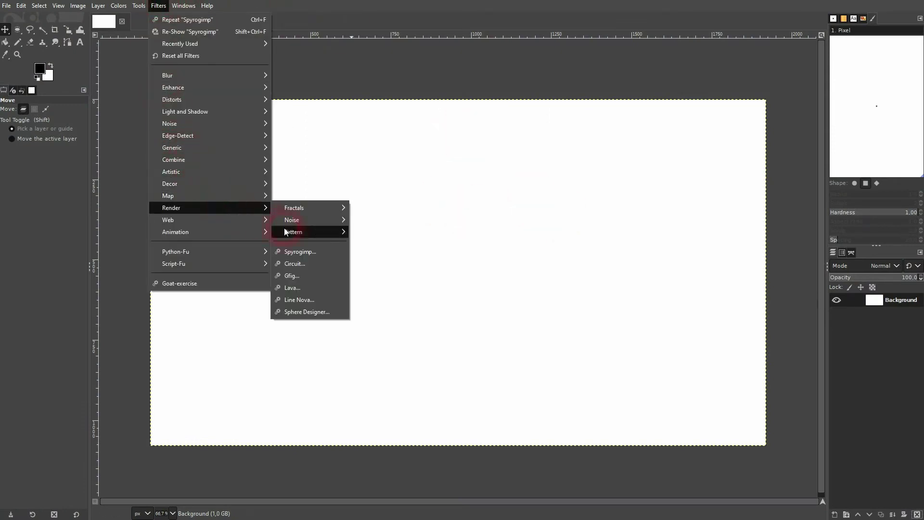
{"action": "left_click", "coordinate": [306, 253]}
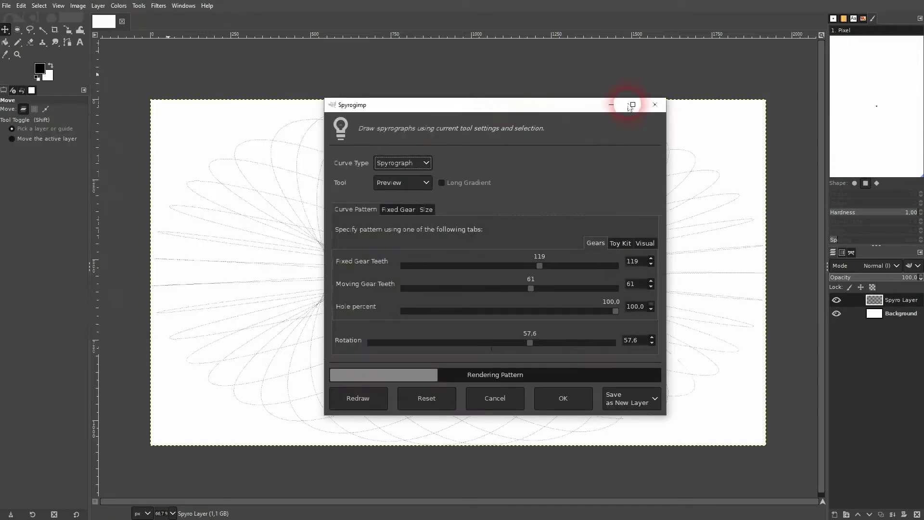
Set Spyrogimp to 26 moving gear teeth and 53 fixed gear teeth, keeping the dialog aside.
{"action": "left_click_drag", "start_coordinate": [666, 104], "coordinate": [777, 97]}
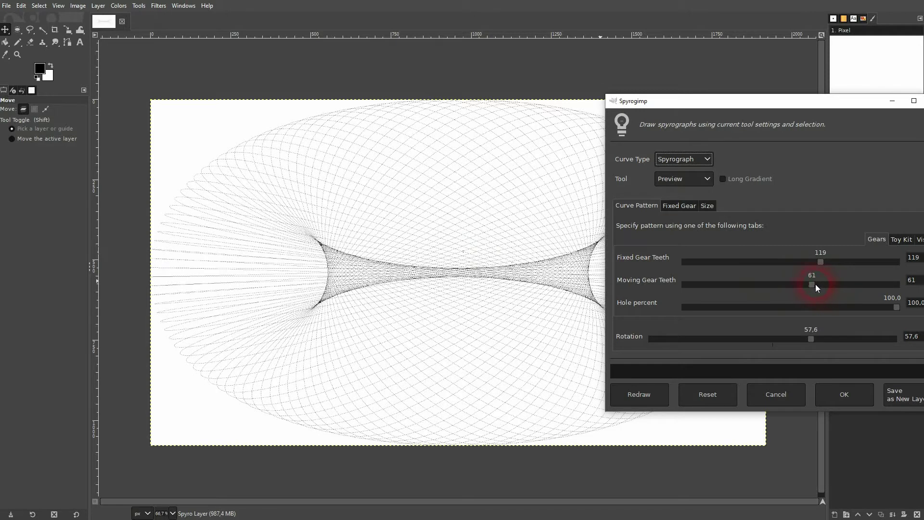
{"action": "left_click_drag", "start_coordinate": [814, 285], "coordinate": [737, 284]}
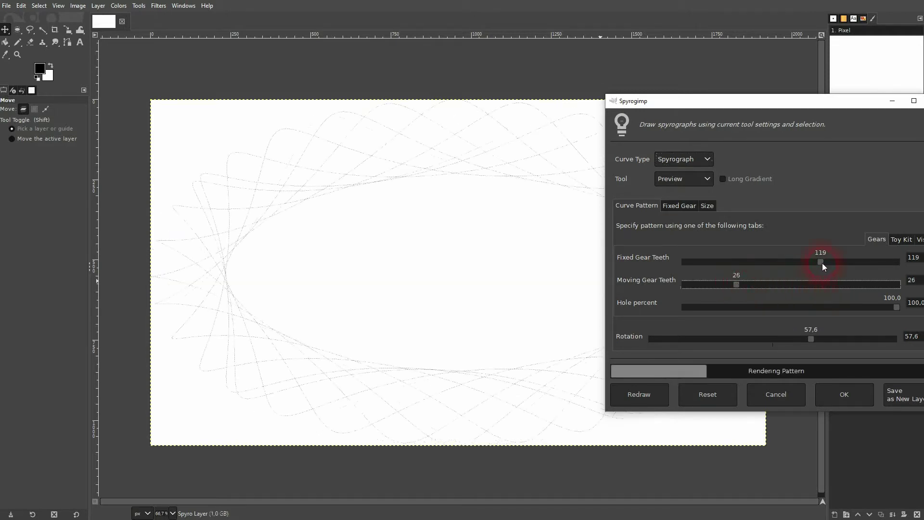
{"action": "left_click_drag", "start_coordinate": [823, 262], "coordinate": [739, 262]}
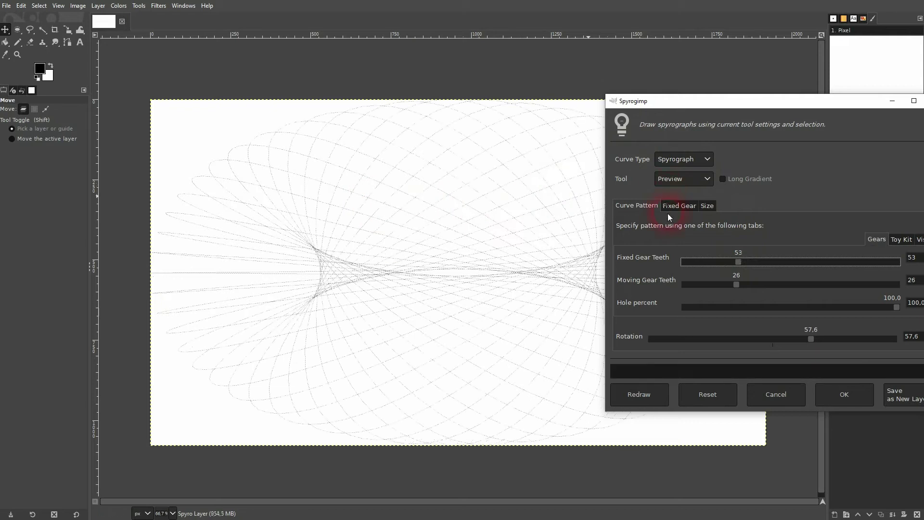
{"action": "left_click_drag", "start_coordinate": [609, 233], "coordinate": [633, 235]}
{"action": "left_click_drag", "start_coordinate": [789, 99], "coordinate": [765, 7]}
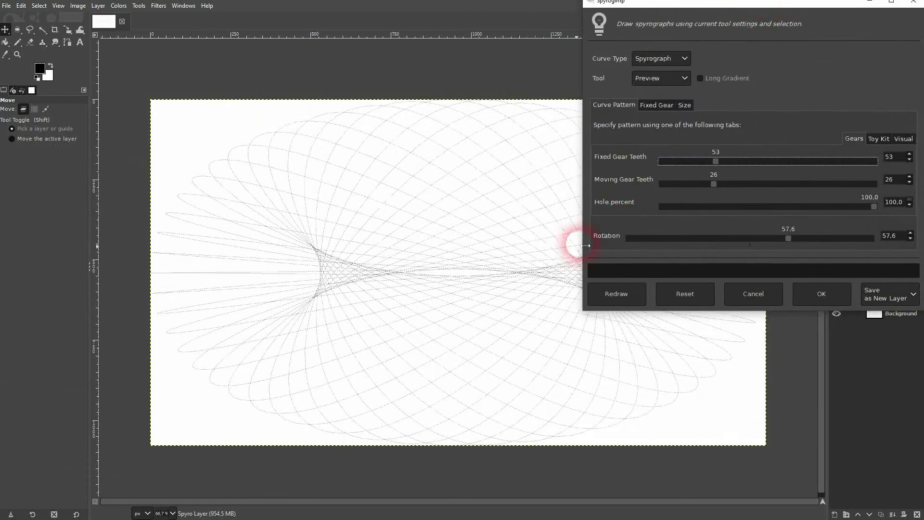
{"action": "left_click", "coordinate": [681, 78]}
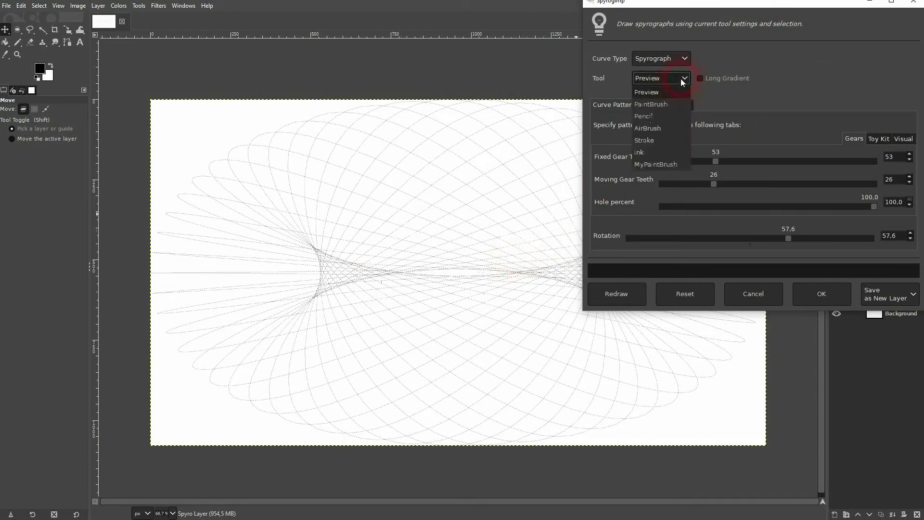
{"action": "left_click", "coordinate": [674, 105]}
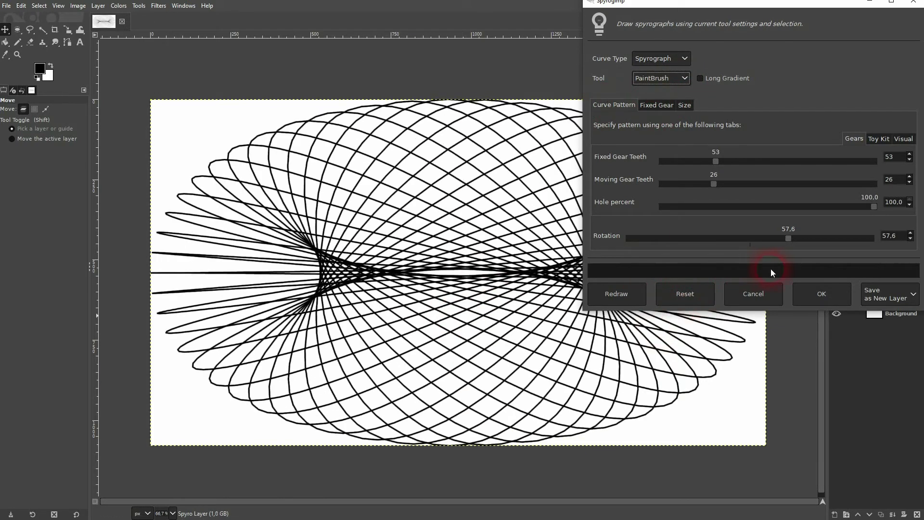
{"action": "left_click", "coordinate": [655, 78]}
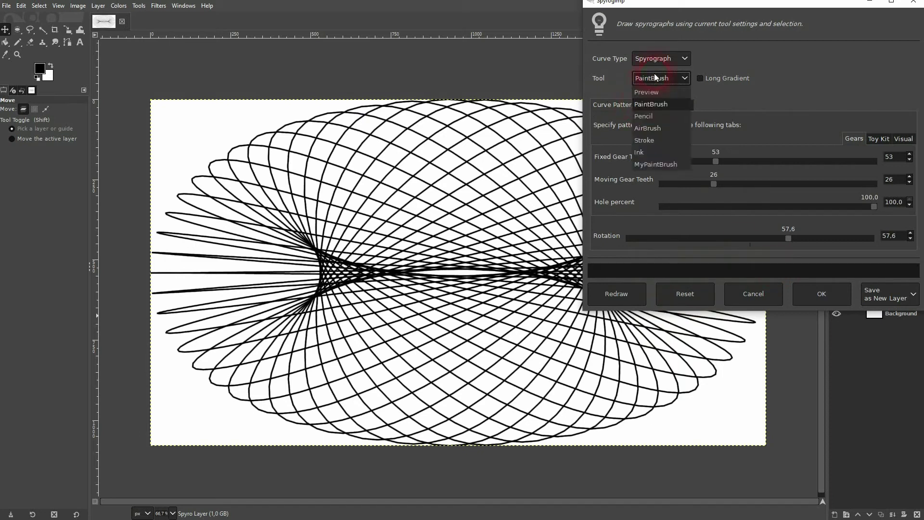
{"action": "left_click", "coordinate": [662, 133]}
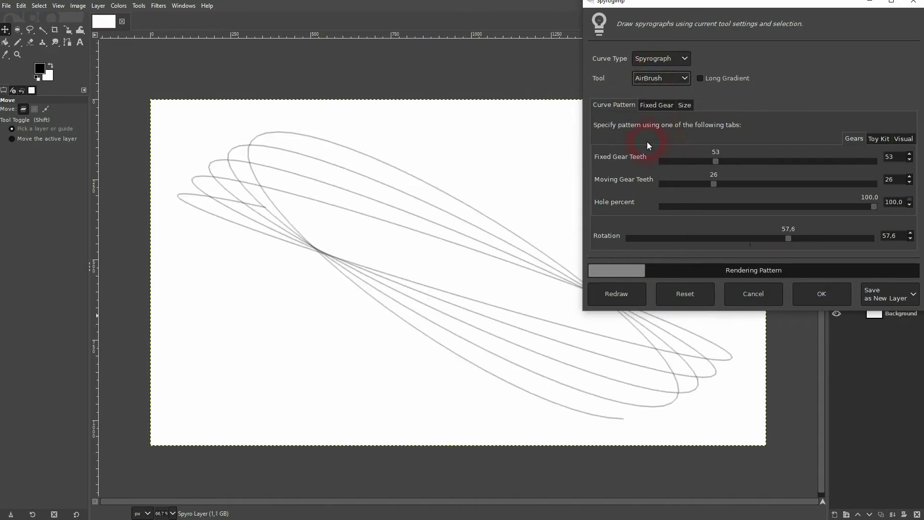
{"action": "left_click", "coordinate": [651, 76]}
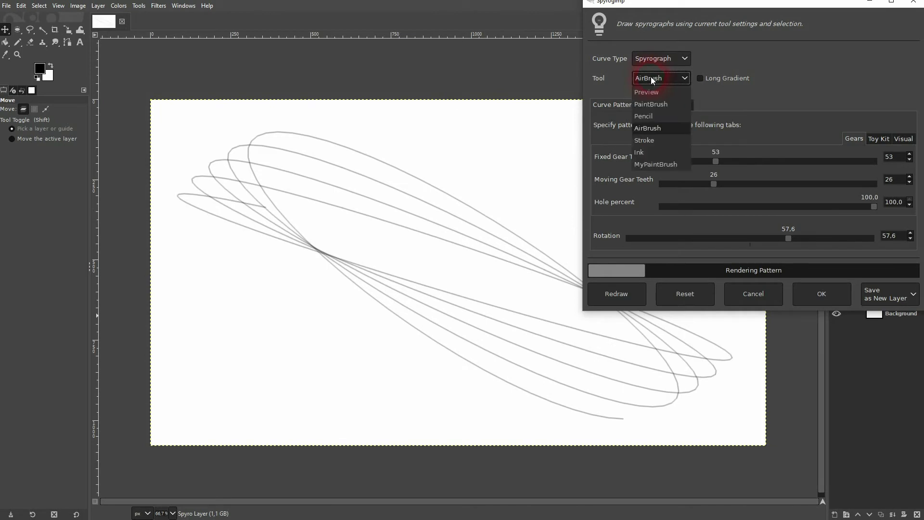
{"action": "left_click", "coordinate": [652, 154]}
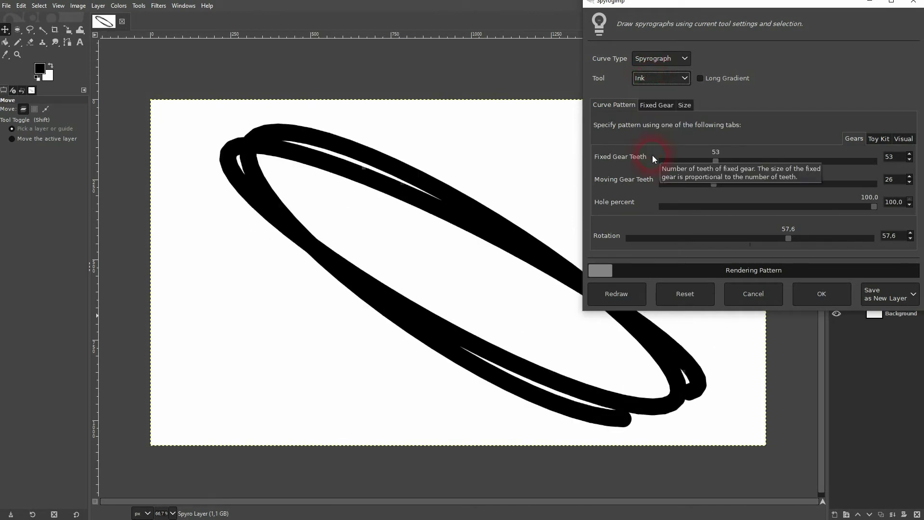
{"action": "left_click", "coordinate": [654, 77]}
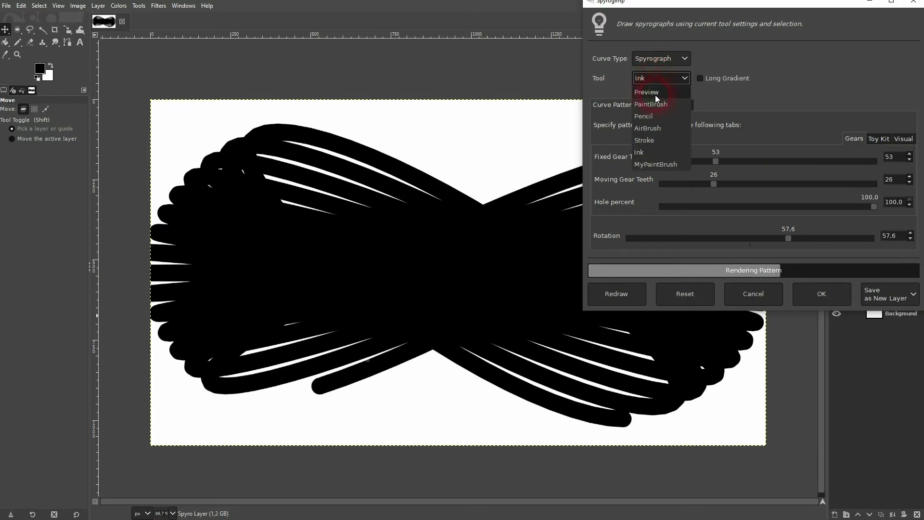
{"action": "left_click", "coordinate": [655, 93]}
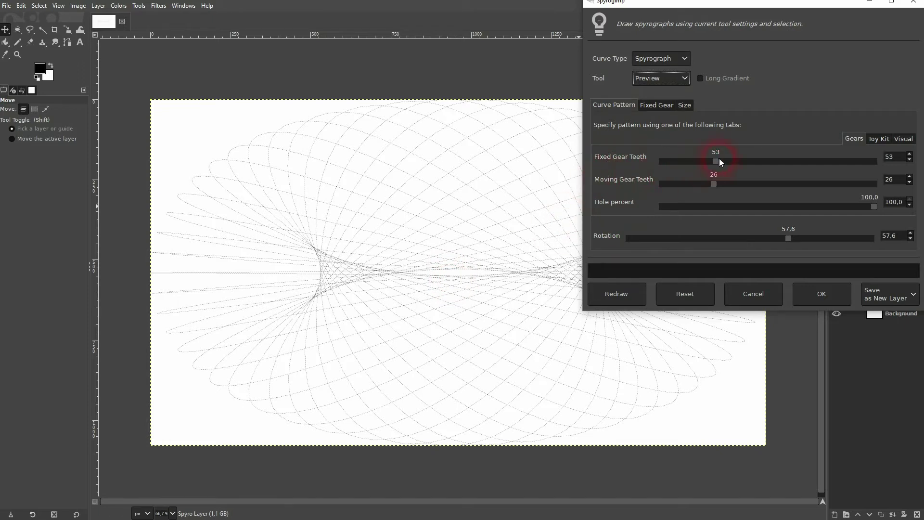
Set Fixed Gear Teeth to 162 after trying 25 and 53.
{"action": "mouse_move", "coordinate": [717, 161]}
{"action": "left_mouse_down"}
{"action": "mouse_move", "coordinate": [680, 160]}
{"action": "mouse_move", "coordinate": [713, 181]}
{"action": "mouse_move", "coordinate": [761, 186]}
{"action": "left_mouse_up"}
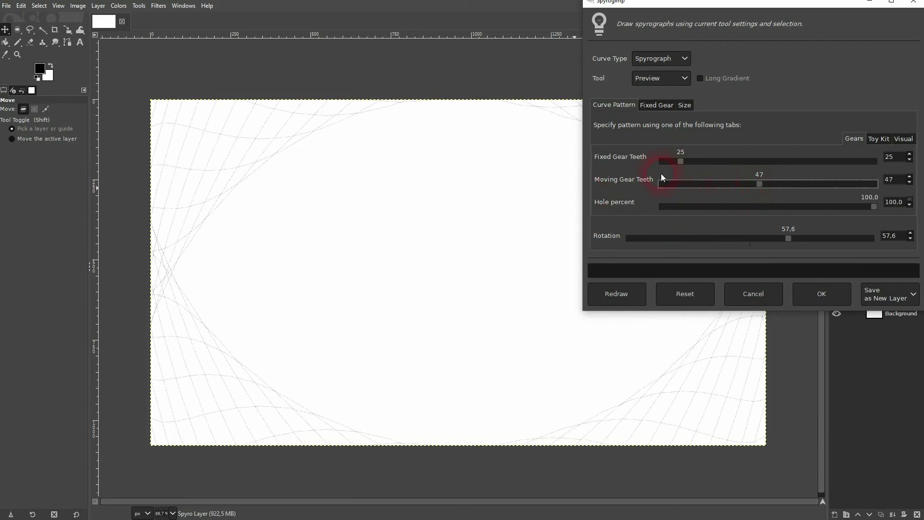
{"action": "left_click_drag", "start_coordinate": [683, 164], "coordinate": [715, 164]}
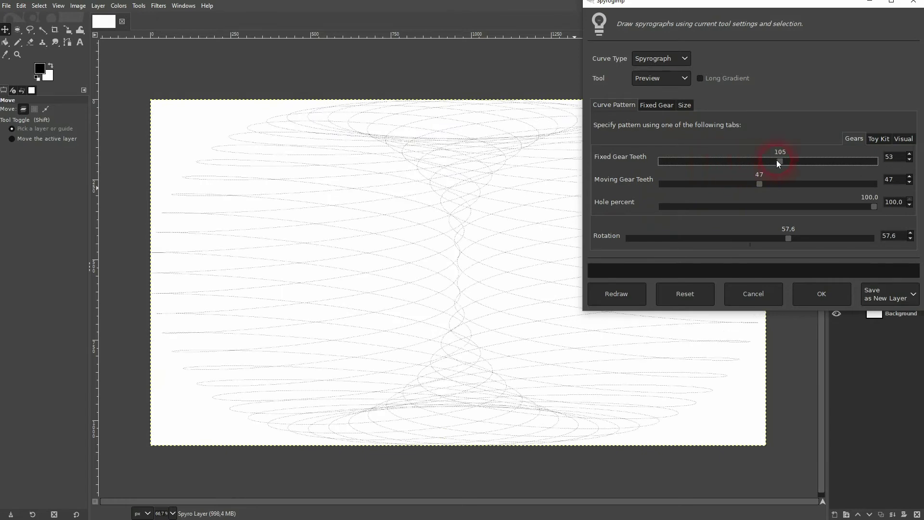
{"action": "left_click_drag", "start_coordinate": [794, 159], "coordinate": [851, 159]}
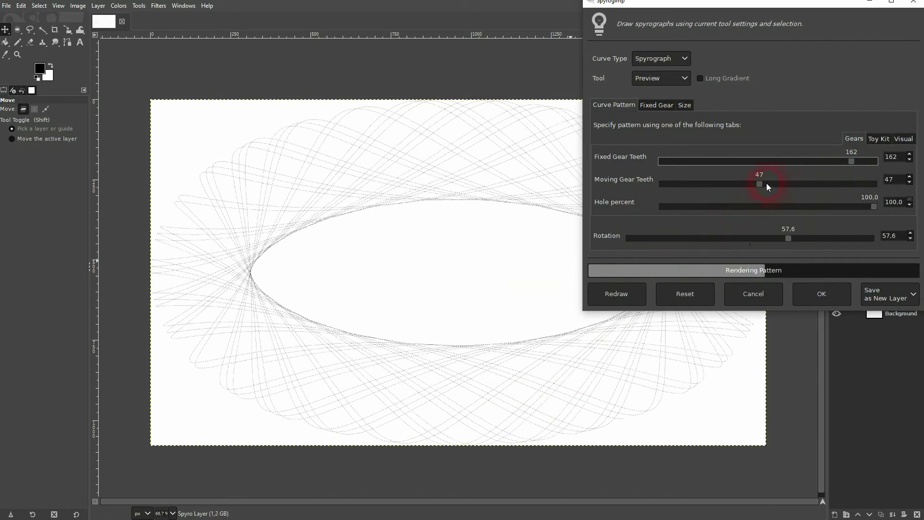
Set Hole percent to 63, Moving Gear Teeth to 52, and Rotation to 0.0.
{"action": "left_click_drag", "start_coordinate": [875, 207], "coordinate": [793, 206]}
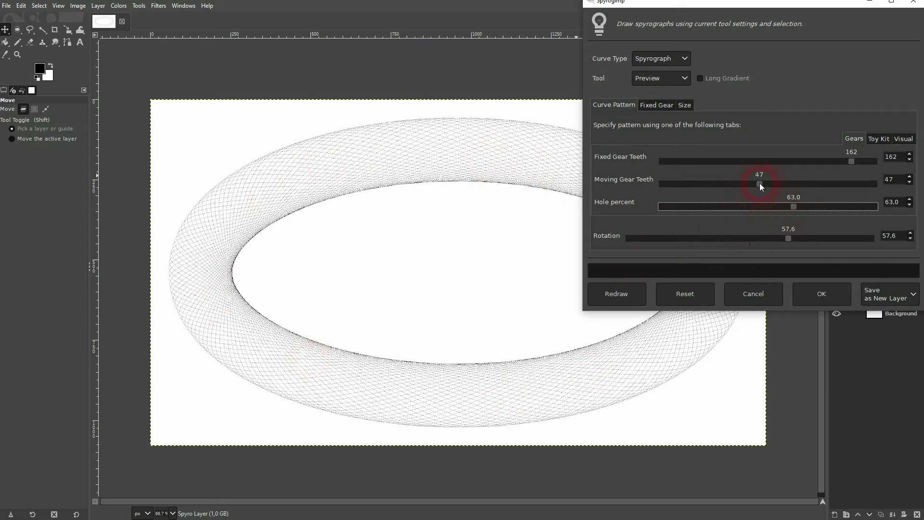
{"action": "mouse_move", "coordinate": [759, 185]}
{"action": "left_mouse_down"}
{"action": "mouse_move", "coordinate": [826, 184]}
{"action": "mouse_move", "coordinate": [769, 184]}
{"action": "left_mouse_up"}
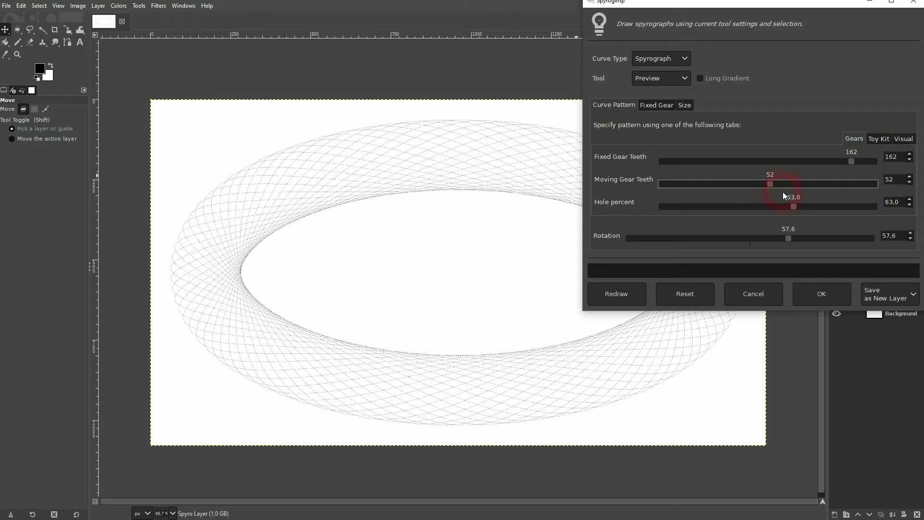
{"action": "left_click", "coordinate": [787, 238]}
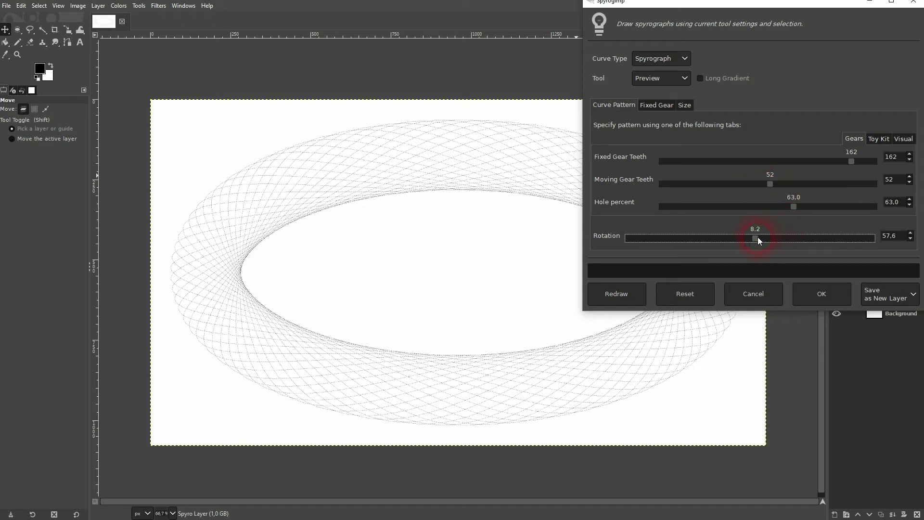
{"action": "left_click_drag", "start_coordinate": [754, 237], "coordinate": [751, 237]}
Try Rack, Polygon-Star and Sine as the fixed gear shape, then return to Circle.
{"action": "left_click", "coordinate": [659, 107]}
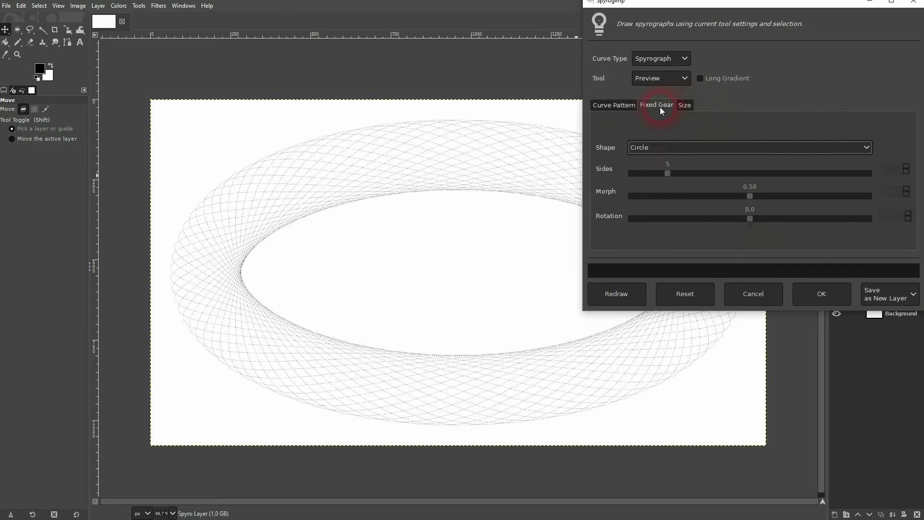
{"action": "left_click", "coordinate": [650, 148]}
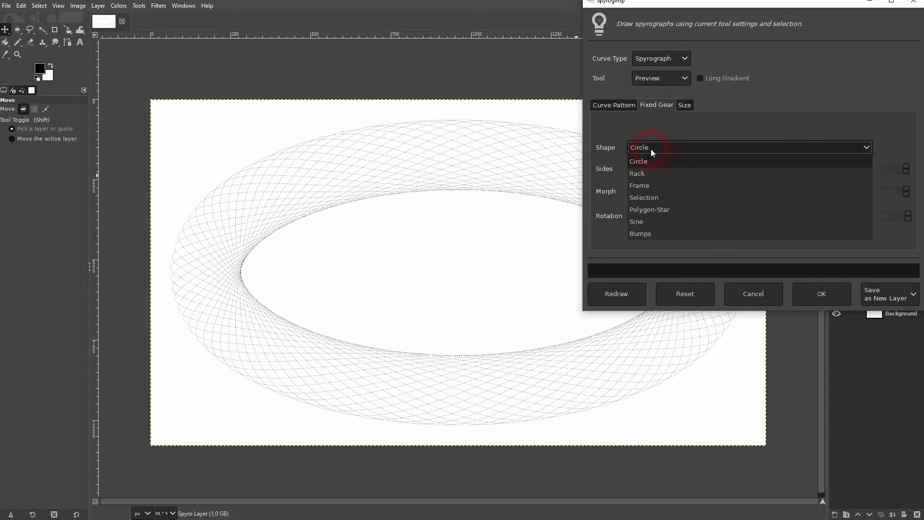
{"action": "left_click", "coordinate": [657, 157]}
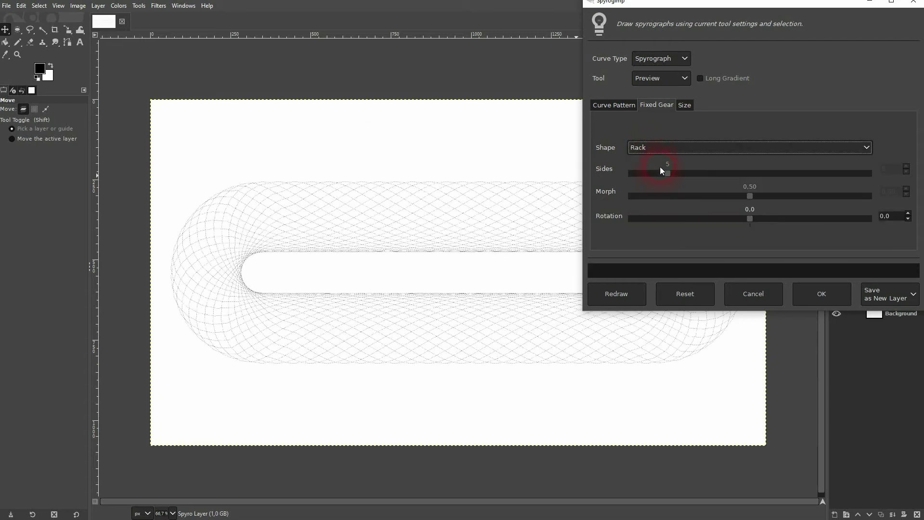
{"action": "left_click", "coordinate": [655, 148]}
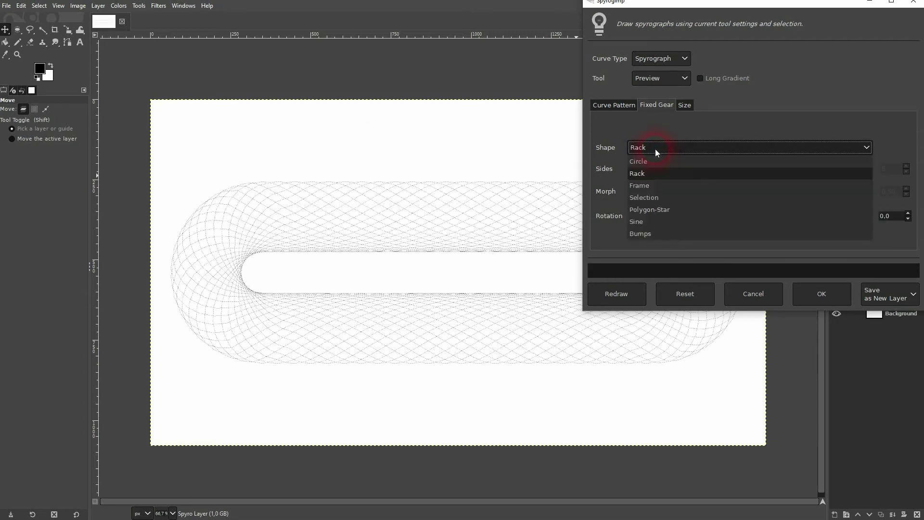
{"action": "left_click", "coordinate": [669, 209]}
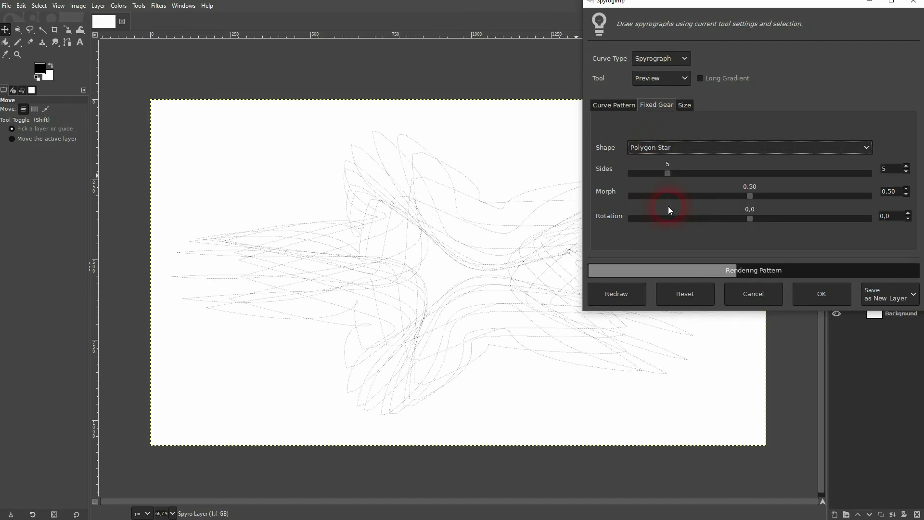
{"action": "left_click", "coordinate": [643, 147]}
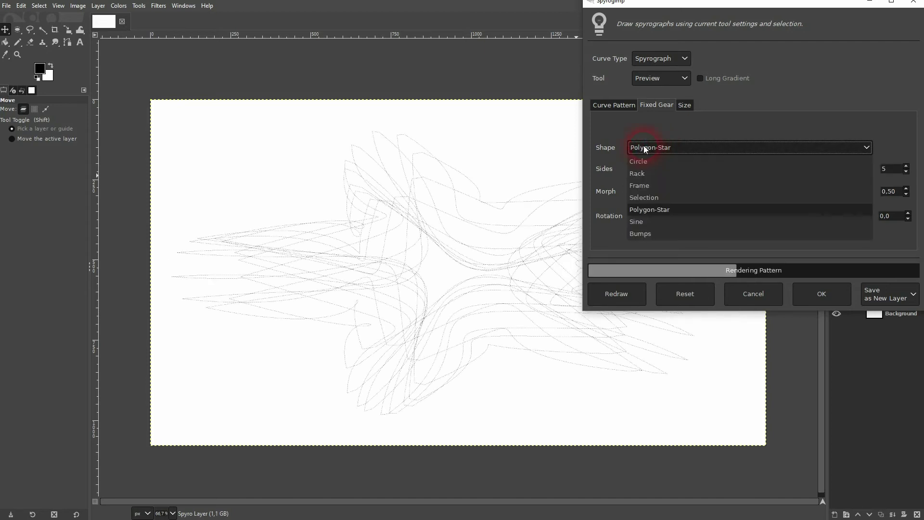
{"action": "left_click", "coordinate": [650, 223]}
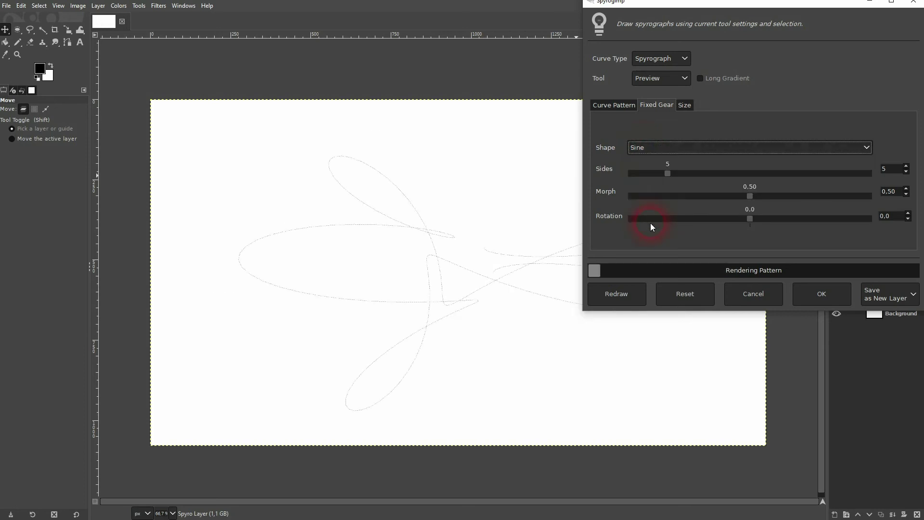
{"action": "left_click", "coordinate": [648, 149]}
{"action": "left_click", "coordinate": [658, 159]}
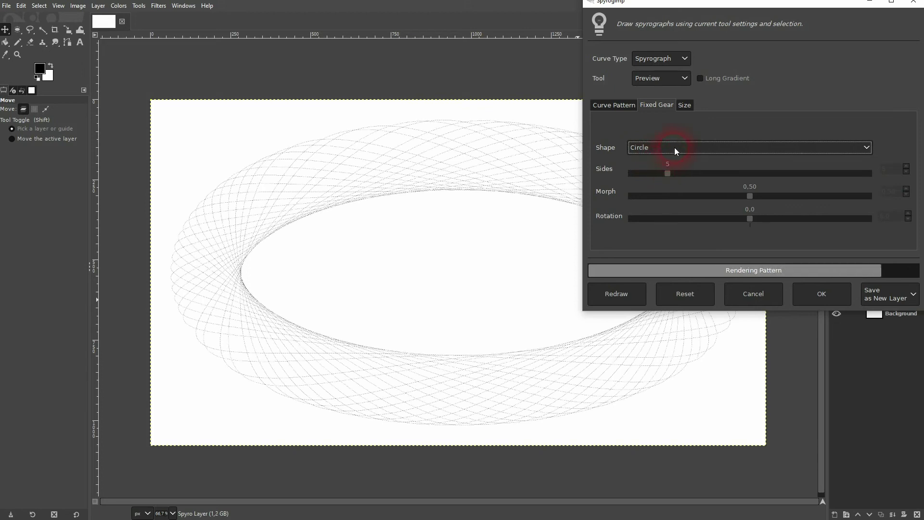
Try a 443 px pattern margin in the Size settings, then reset the margin to 0.
{"action": "left_click", "coordinate": [685, 105]}
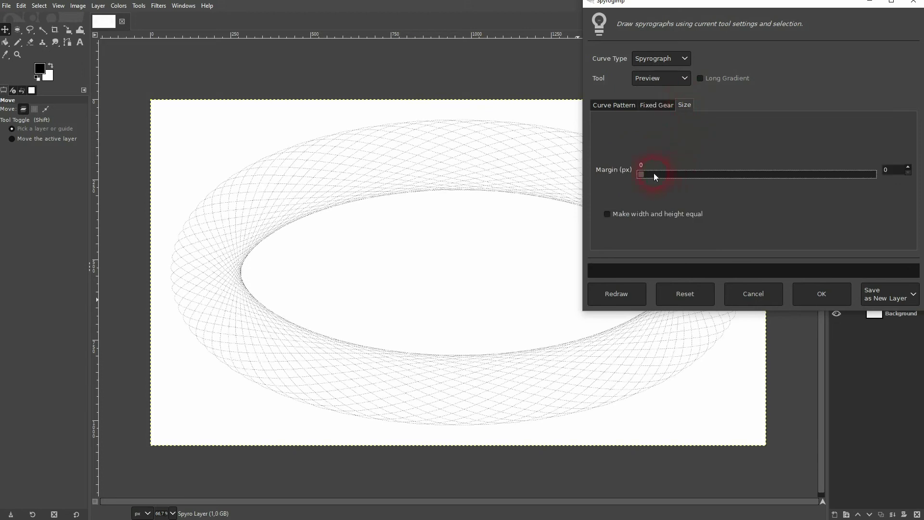
{"action": "left_click_drag", "start_coordinate": [649, 174], "coordinate": [696, 176]}
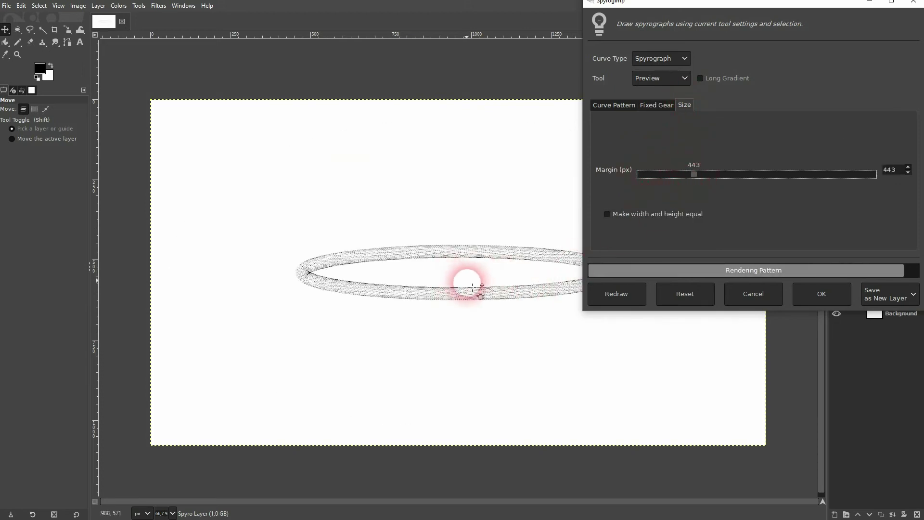
{"action": "left_click", "coordinate": [638, 174]}
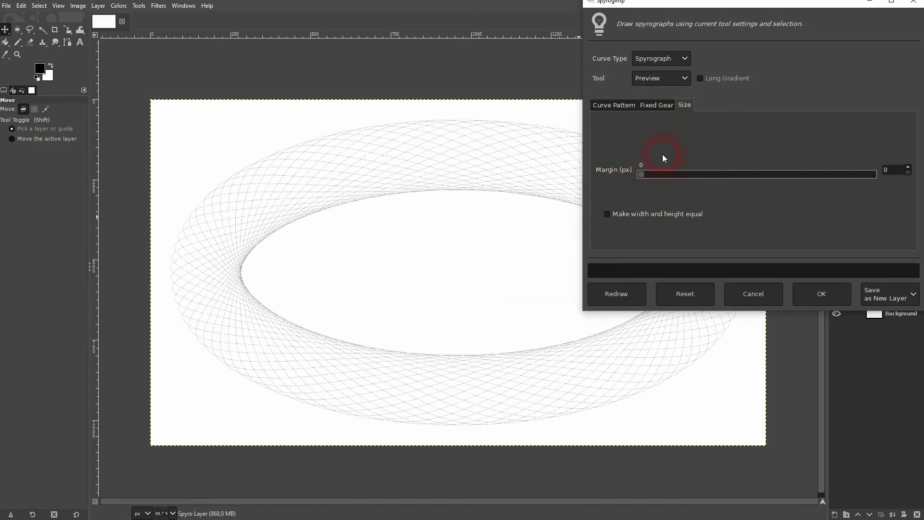
On the Gears settings, try 173 fixed gear teeth, then settle on 165.
{"action": "left_click", "coordinate": [624, 107]}
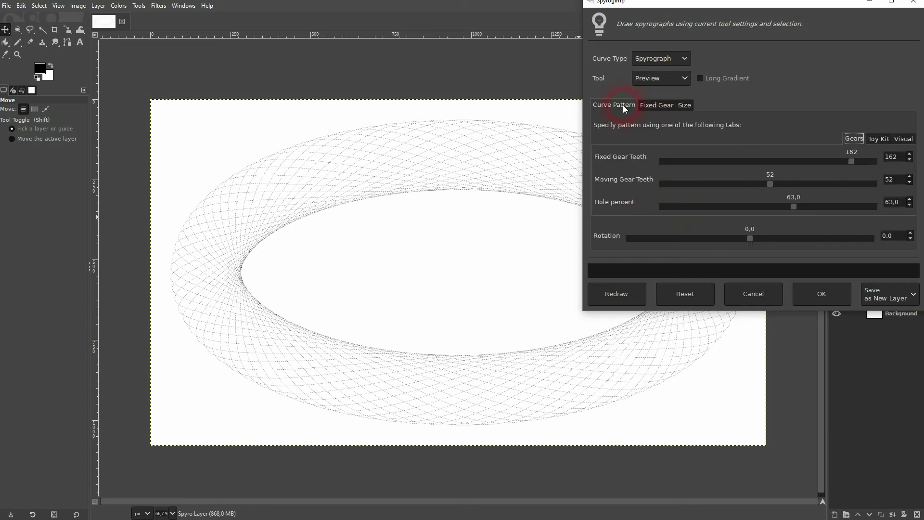
{"action": "left_click_drag", "start_coordinate": [850, 161], "coordinate": [866, 160]}
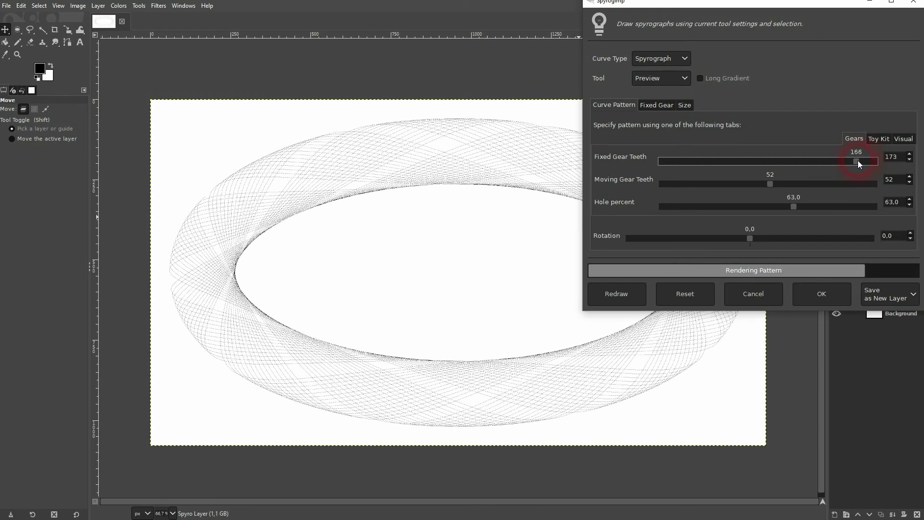
{"action": "left_click_drag", "start_coordinate": [858, 160], "coordinate": [856, 161]}
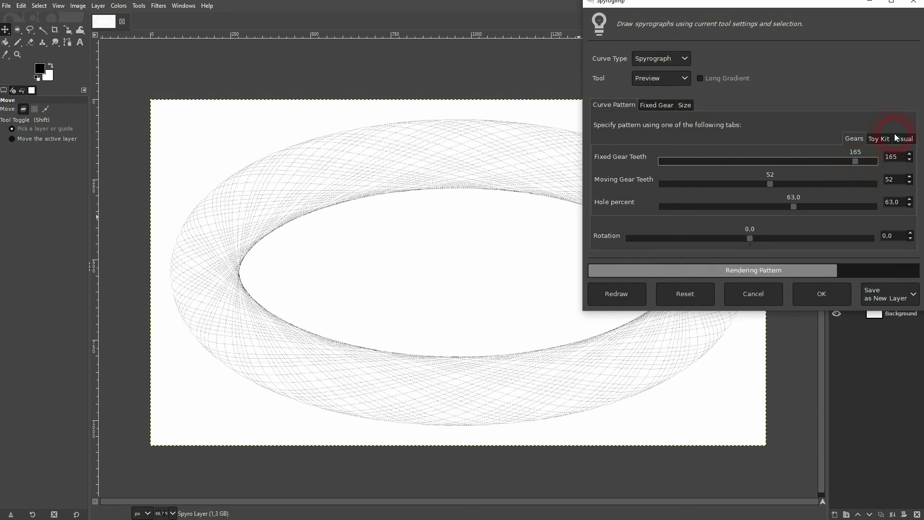
{"action": "left_click", "coordinate": [880, 142]}
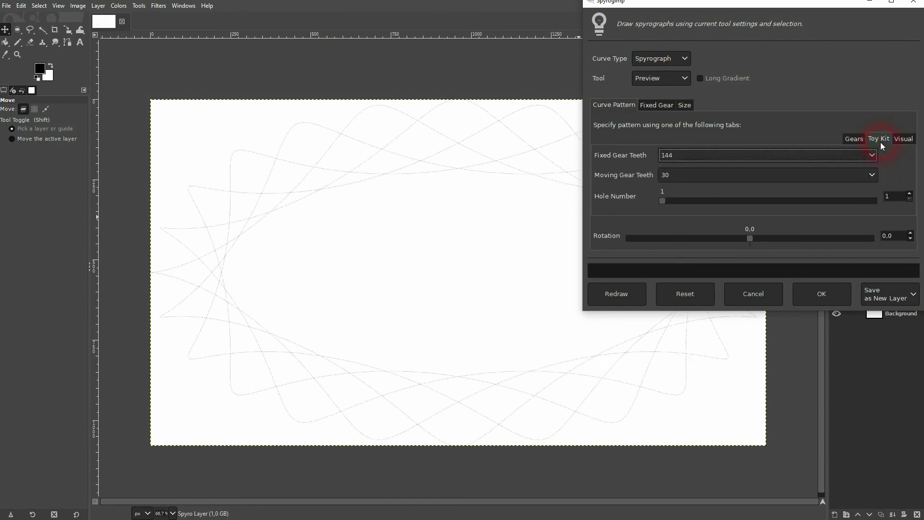
{"action": "left_click", "coordinate": [908, 139]}
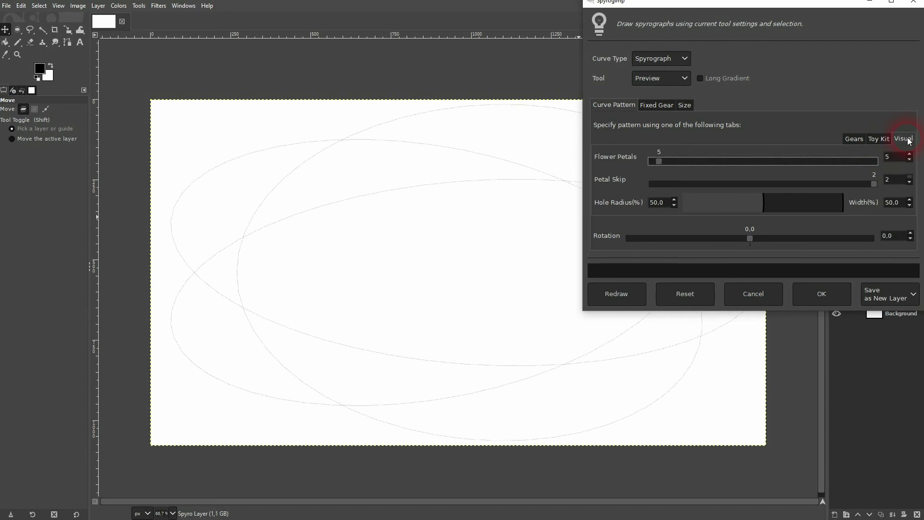
{"action": "left_click_drag", "start_coordinate": [659, 163], "coordinate": [792, 162]}
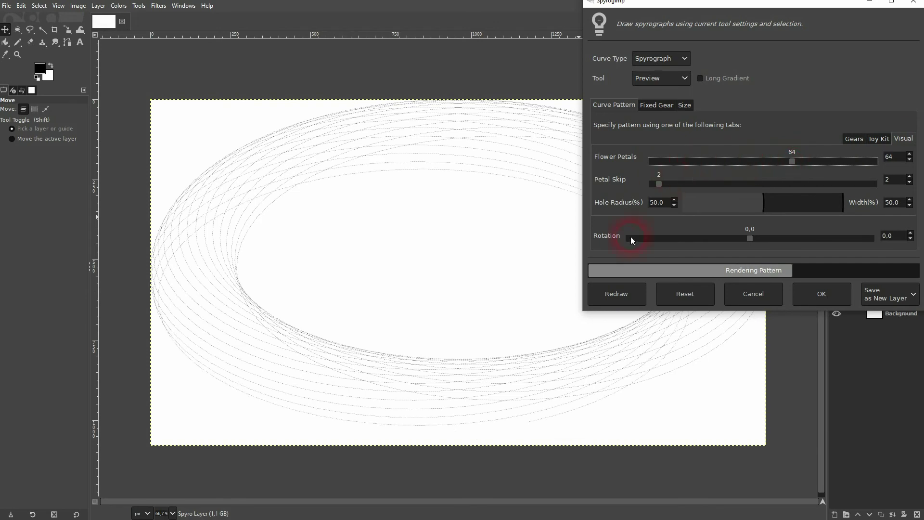
{"action": "left_click", "coordinate": [602, 300]}
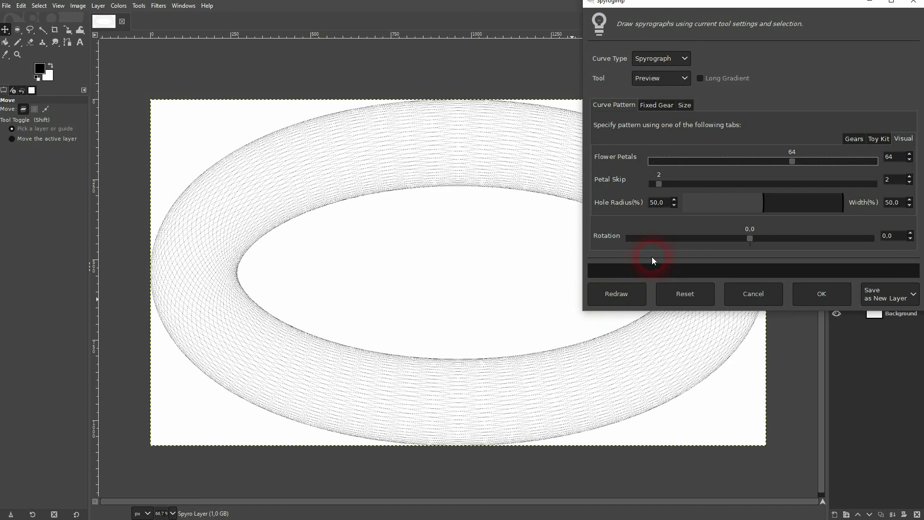
{"action": "left_click_drag", "start_coordinate": [792, 162], "coordinate": [780, 165]}
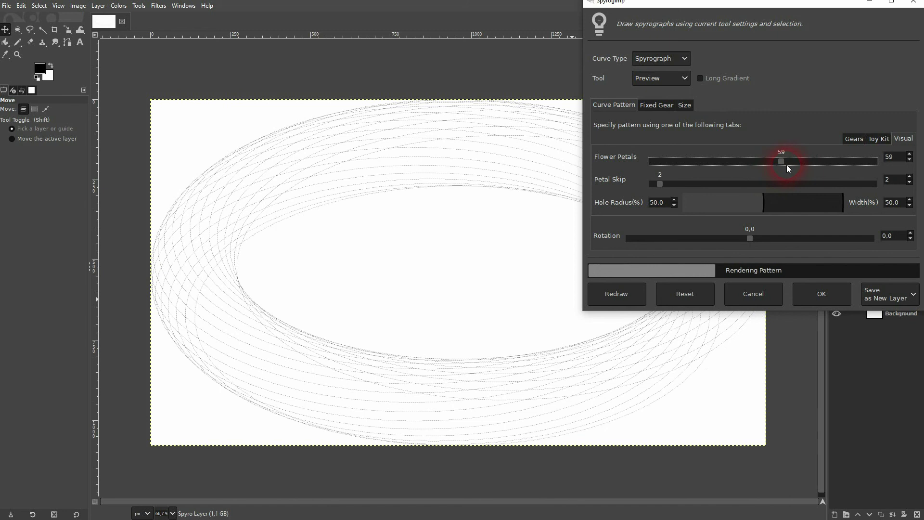
{"action": "left_click", "coordinate": [856, 139]}
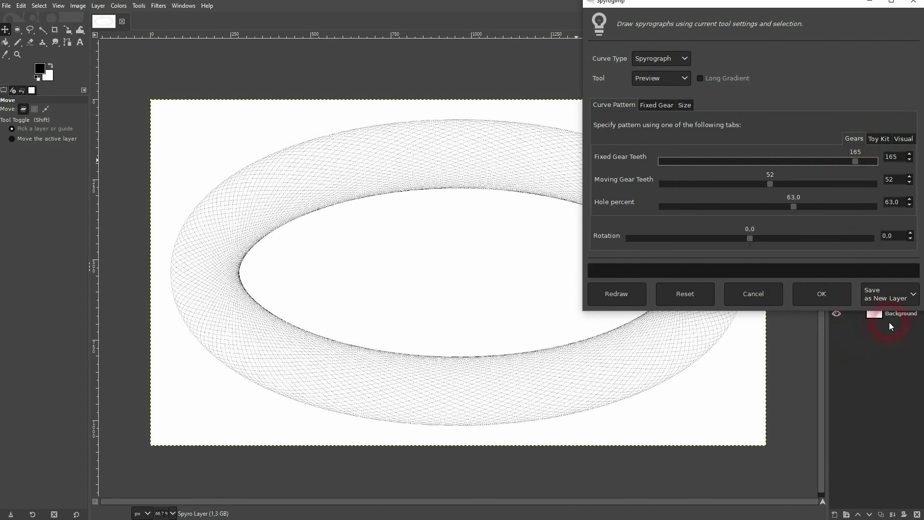
Render the ring with Save as New Layer, then toggle the Spyro Layer's visibility to check it.
{"action": "left_click", "coordinate": [896, 296]}
{"action": "left_click", "coordinate": [886, 319]}
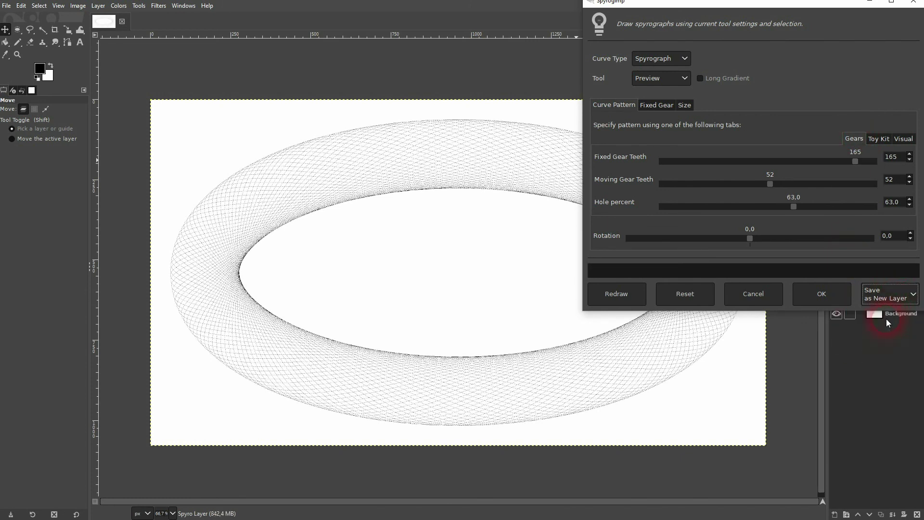
{"action": "left_click", "coordinate": [822, 294]}
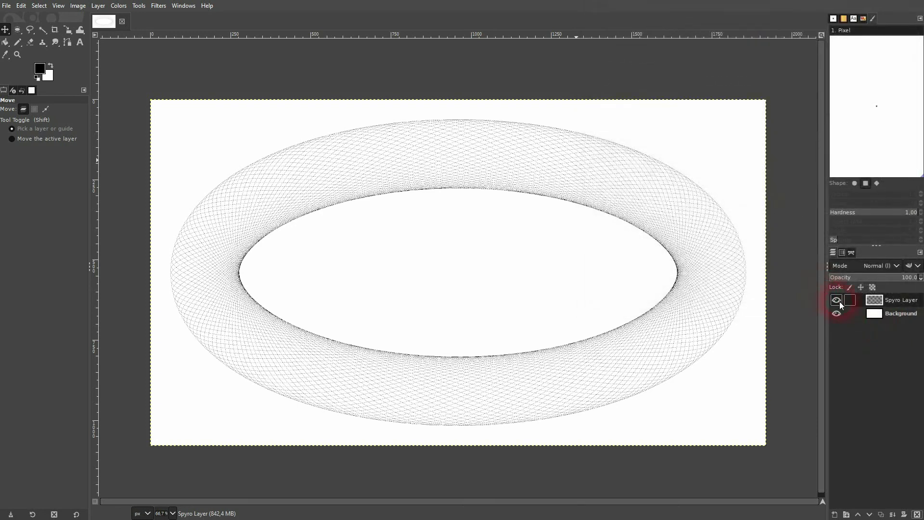
{"action": "left_click", "coordinate": [837, 299]}
{"action": "left_click", "coordinate": [837, 300]}
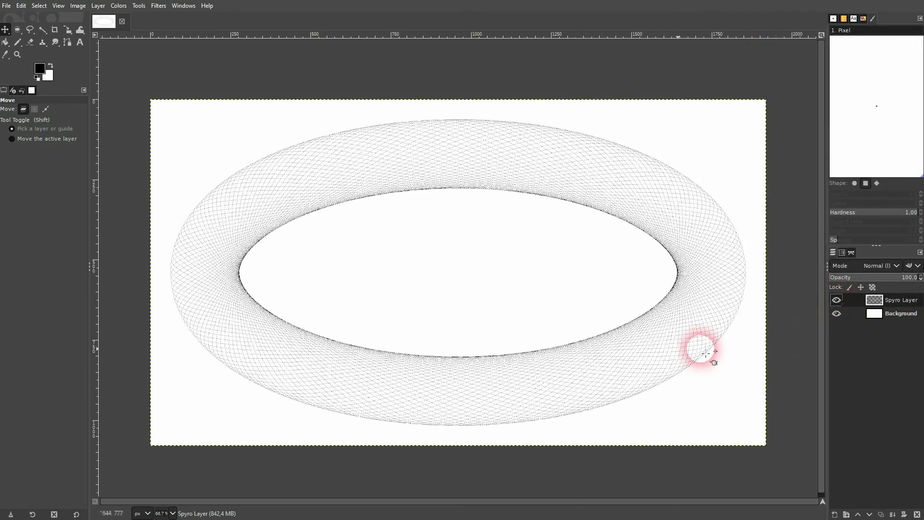